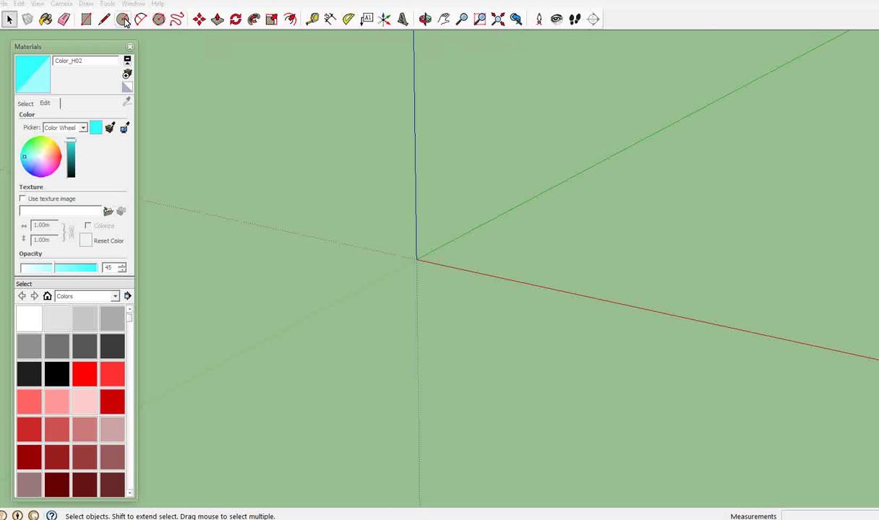
- Draw a circle centred on the origin with a radius of about 10.56 m along the red axis
{"action": "left_click", "coordinate": [122, 20]}
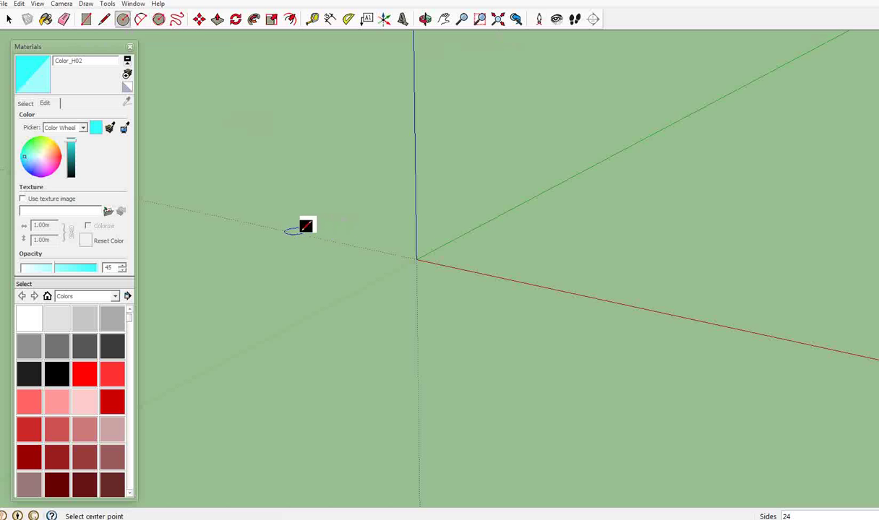
{"action": "left_click", "coordinate": [416, 259]}
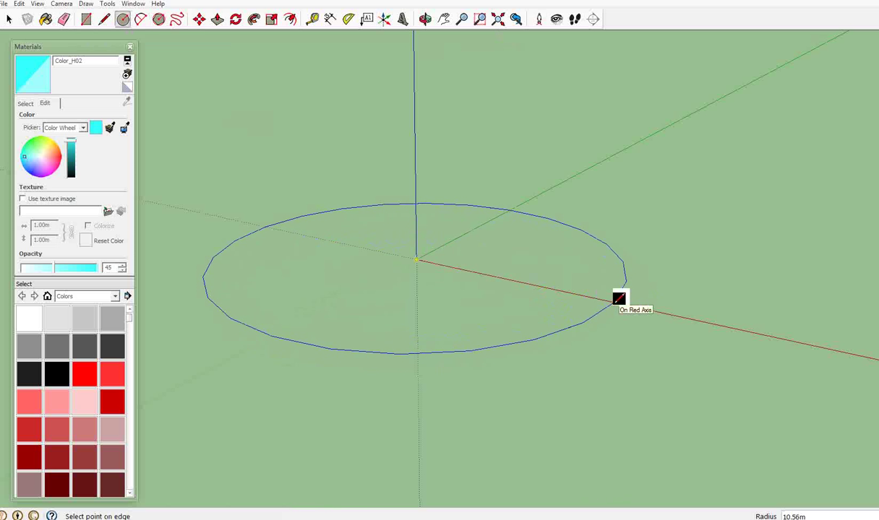
{"action": "left_click", "coordinate": [614, 302]}
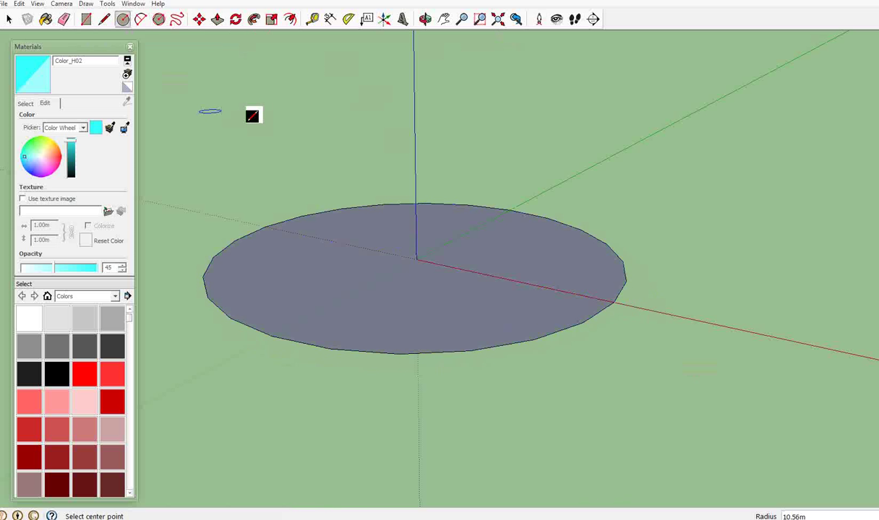
- Push/Pull the circle up about 0.55 m into a flat disc and collapse the Materials window
{"action": "left_click", "coordinate": [217, 20]}
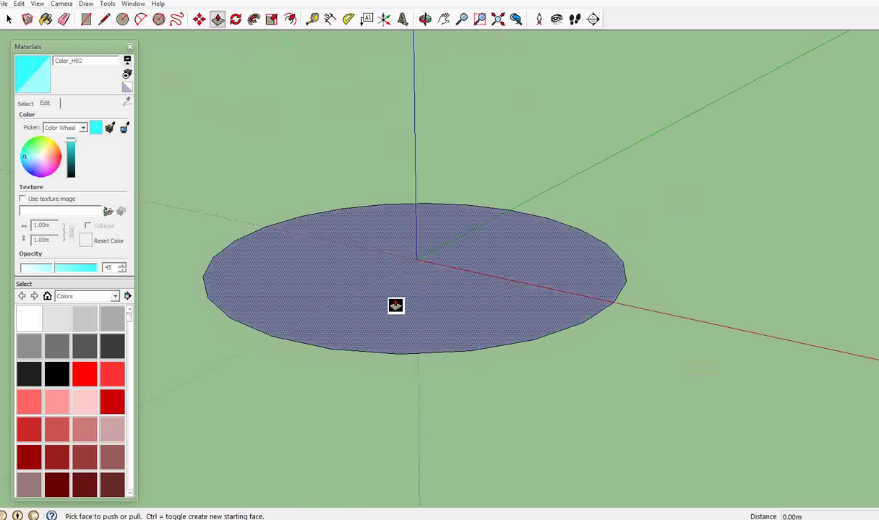
{"action": "left_click_drag", "start_coordinate": [393, 304], "coordinate": [394, 295]}
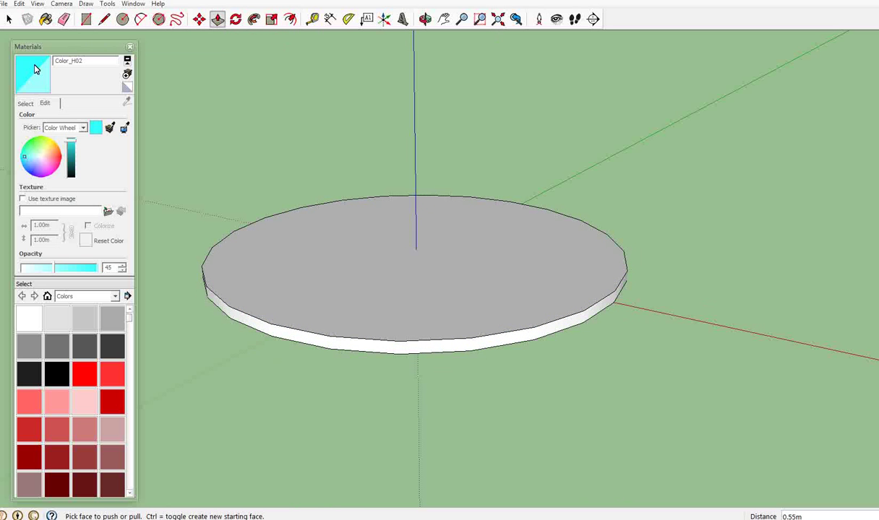
{"action": "left_click", "coordinate": [58, 47]}
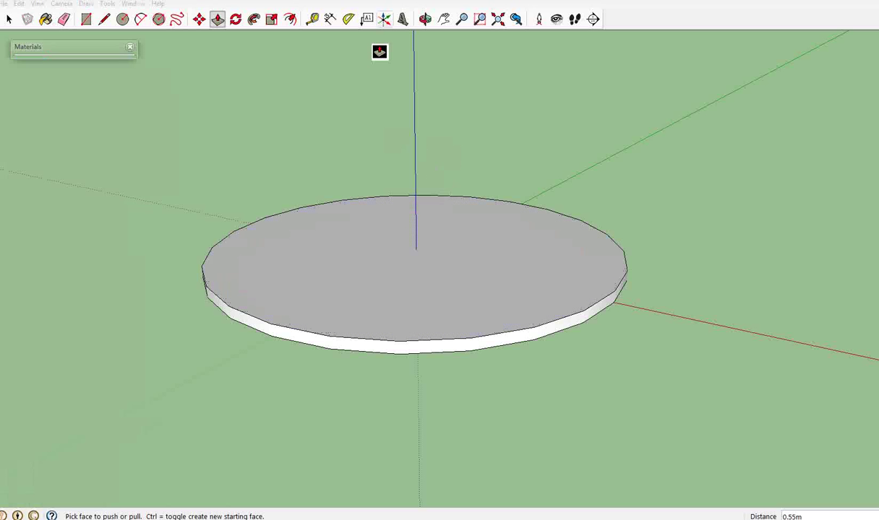
- Pull a second layer about 0.72 m up from the disc and scale its top face about the centre to about 0.95
{"action": "left_click", "coordinate": [369, 297]}
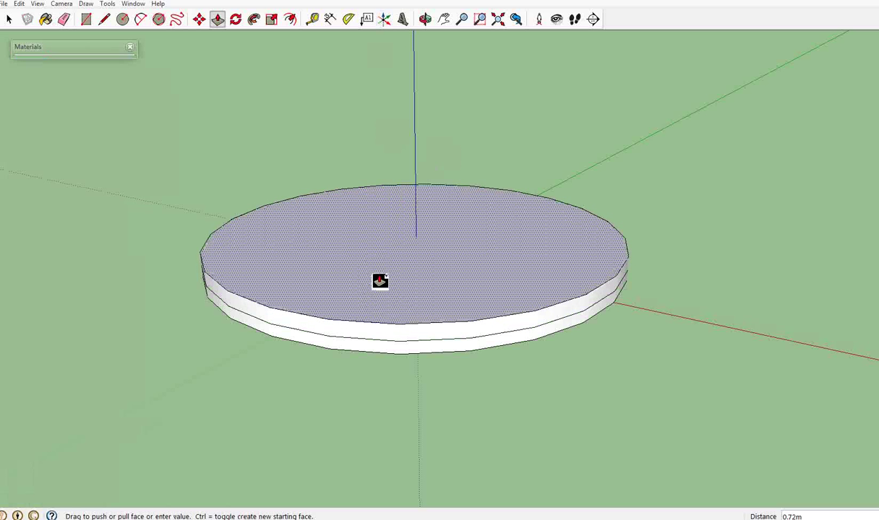
{"action": "left_click", "coordinate": [379, 281]}
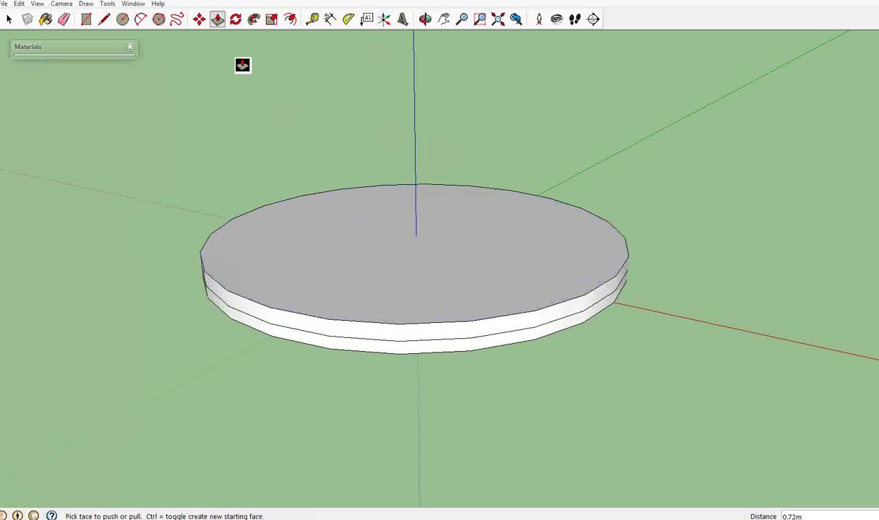
{"action": "left_click", "coordinate": [268, 19]}
{"action": "left_click", "coordinate": [343, 257]}
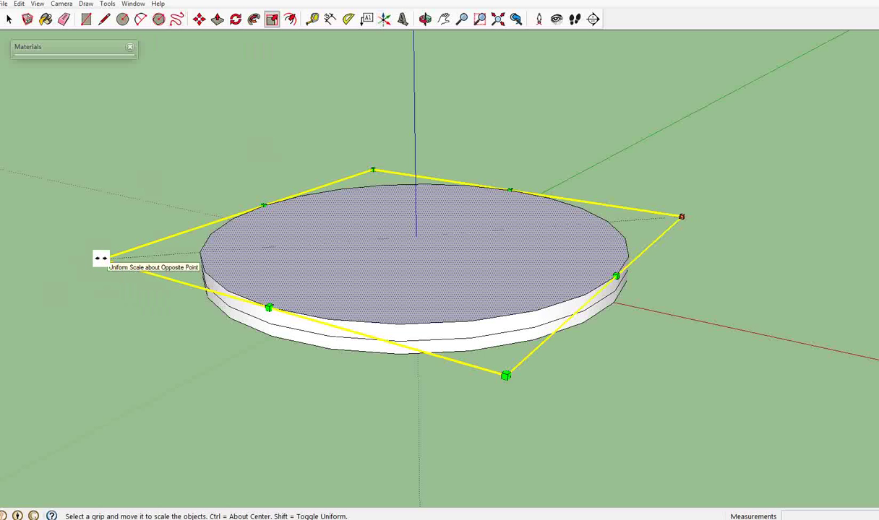
{"action": "left_click_drag", "start_coordinate": [102, 258], "coordinate": [118, 257], "text": "ctrl"}
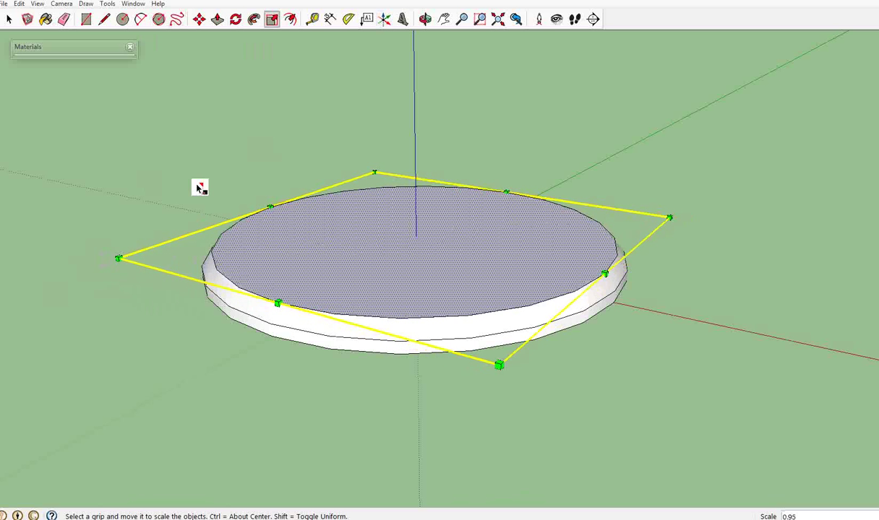
- Add a third layer about 0.91 m high and scale its top face about the centre to about 0.89
{"action": "left_click", "coordinate": [218, 20]}
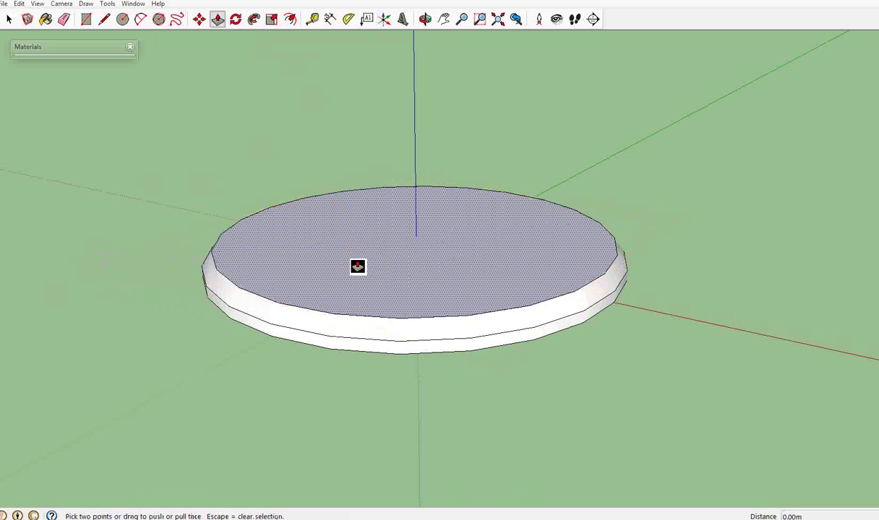
{"action": "left_click_drag", "start_coordinate": [358, 267], "coordinate": [358, 244]}
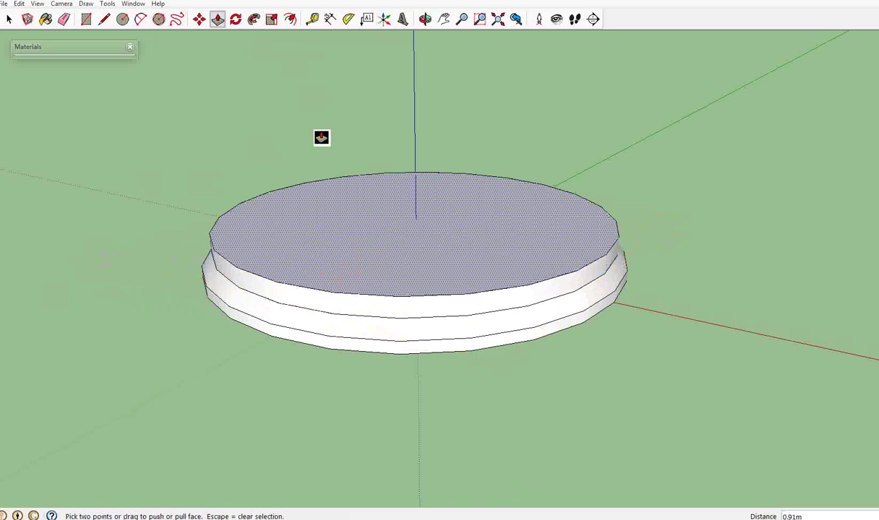
{"action": "left_click", "coordinate": [272, 19]}
{"action": "left_click_drag", "start_coordinate": [120, 235], "coordinate": [149, 231], "text": "ctrl"}
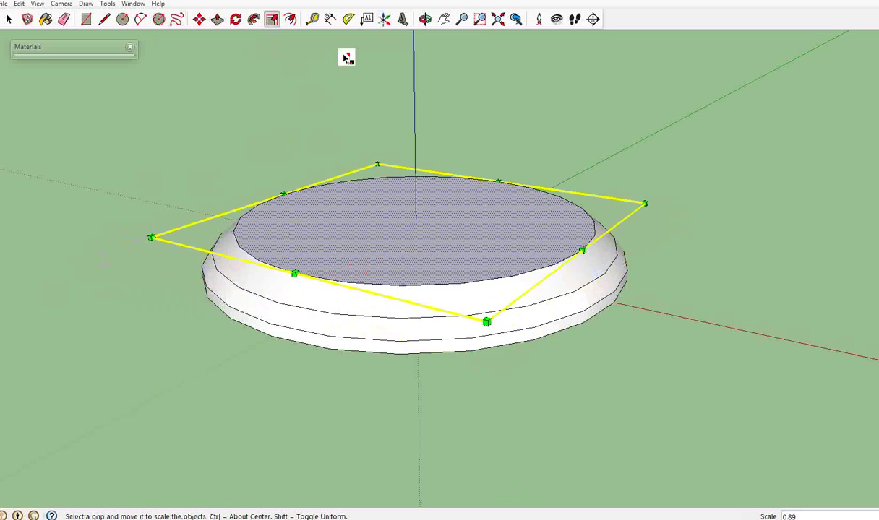
- Add a fourth layer about 0.94 m high and shrink its top face uniformly about the centre
{"action": "left_click", "coordinate": [217, 19]}
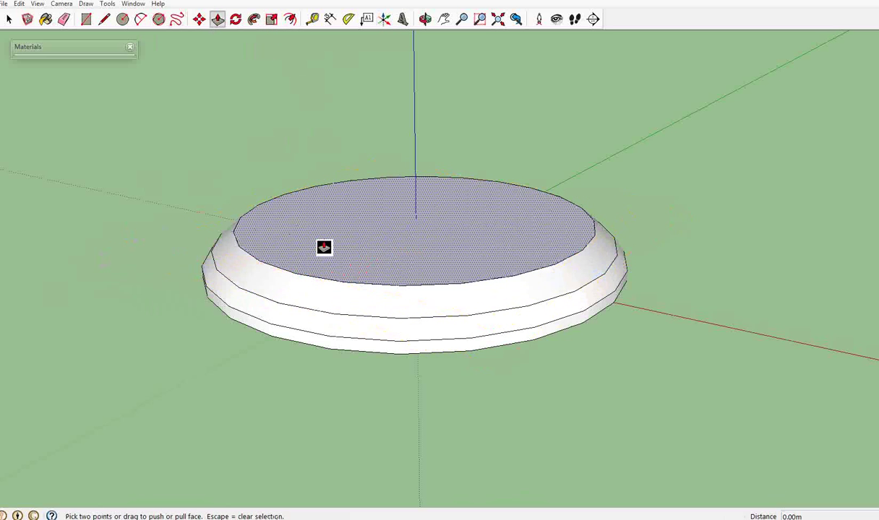
{"action": "left_click_drag", "start_coordinate": [318, 242], "coordinate": [325, 216]}
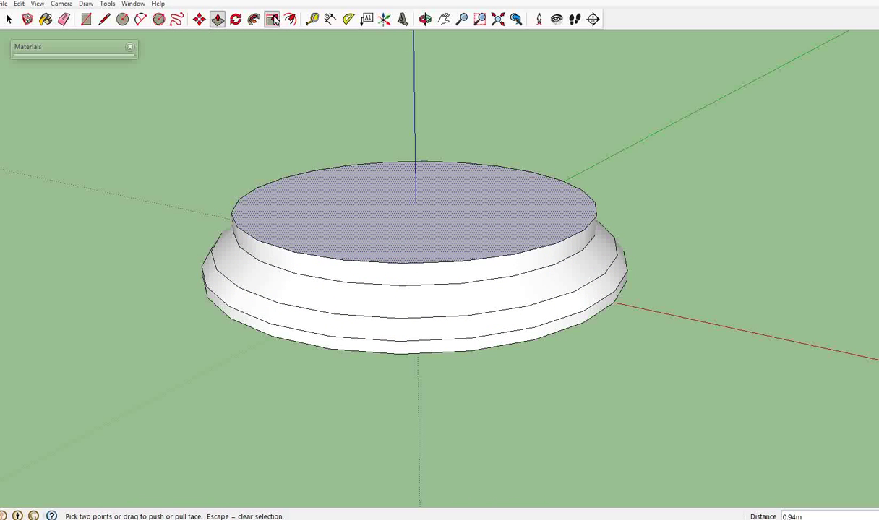
{"action": "left_click", "coordinate": [272, 18]}
{"action": "left_click_drag", "start_coordinate": [149, 218], "coordinate": [181, 214], "text": "ctrl"}
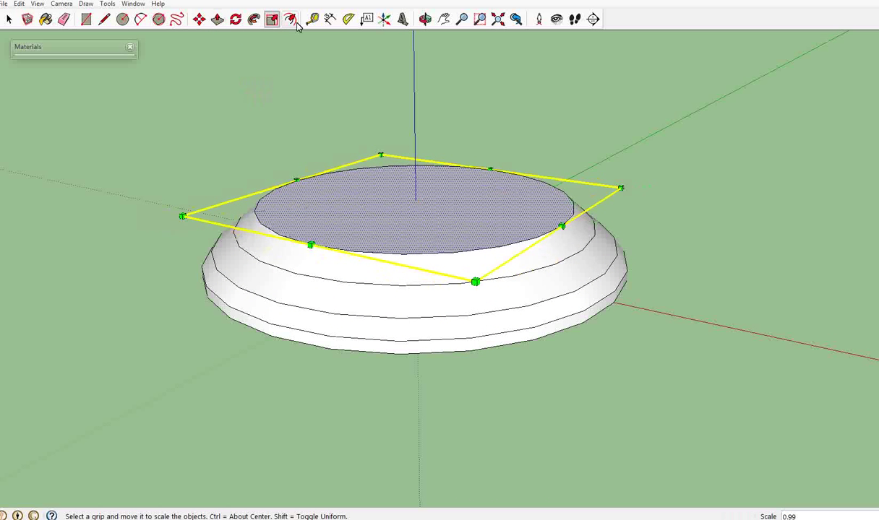
- Pull up a fifth layer from the top face and scale its upper face about the centre to about 0.78
{"action": "left_click", "coordinate": [217, 19]}
{"action": "left_click_drag", "start_coordinate": [323, 192], "coordinate": [316, 162]}
{"action": "left_click", "coordinate": [271, 18]}
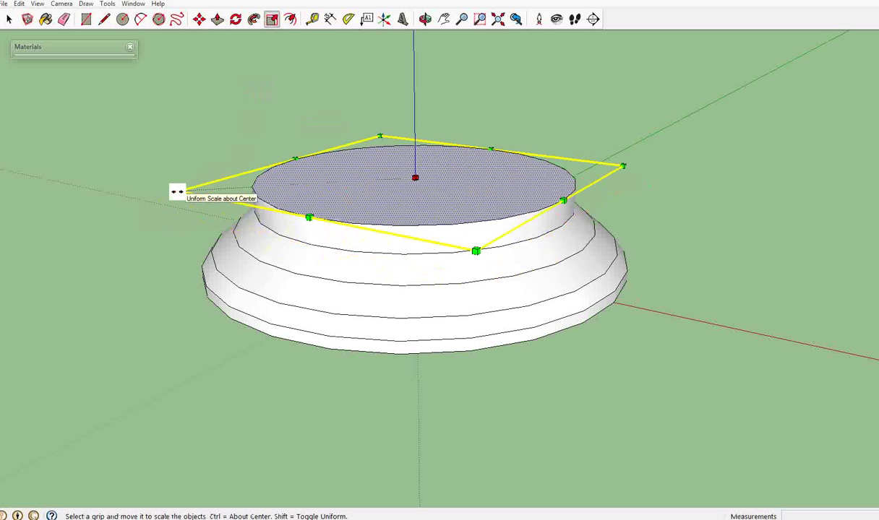
{"action": "left_click_drag", "start_coordinate": [177, 190], "coordinate": [233, 187], "text": "ctrl"}
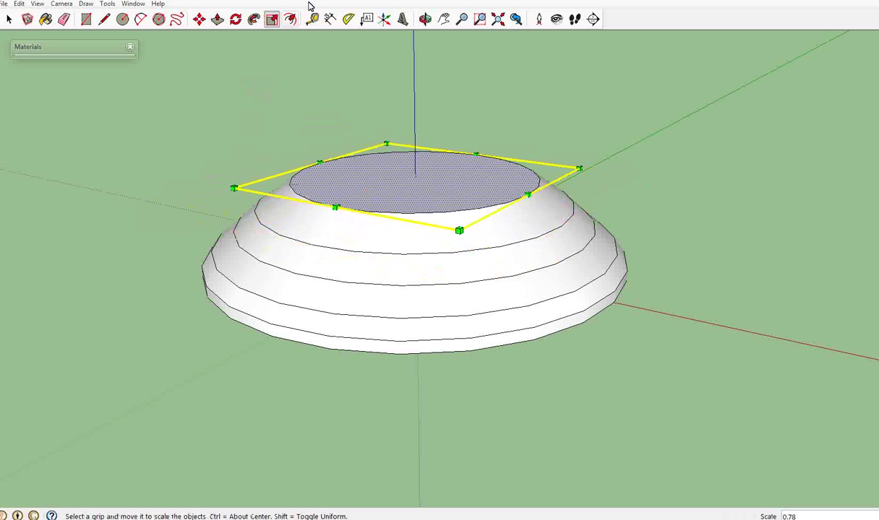
- Add a sixth layer about 0.92 m high and scale its top face about the centre to about 0.70
{"action": "left_click", "coordinate": [218, 19]}
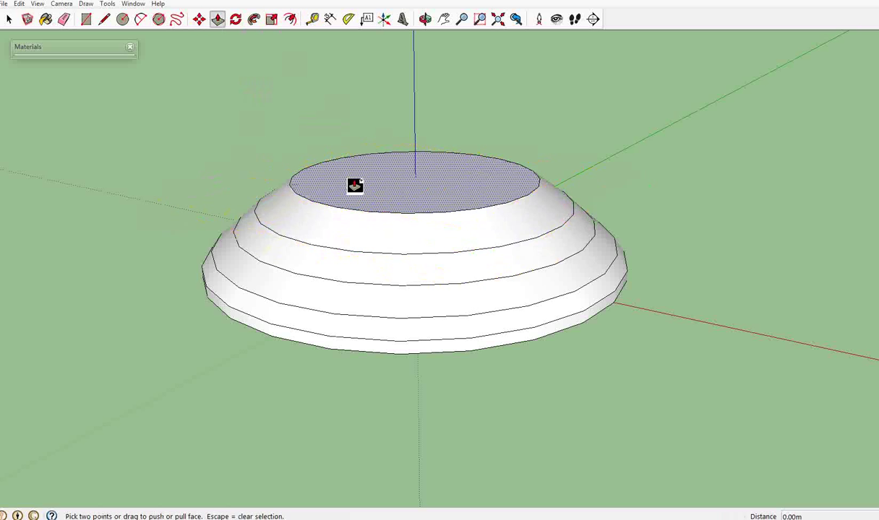
{"action": "left_click", "coordinate": [358, 177]}
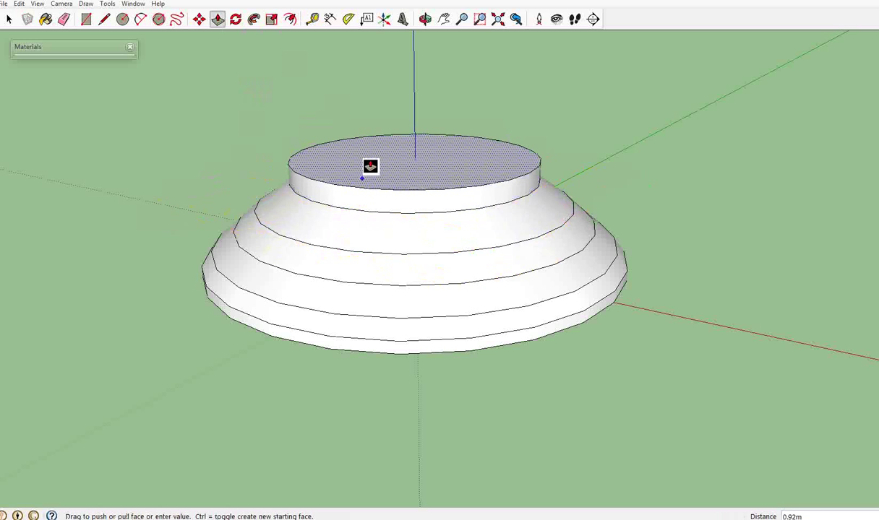
{"action": "left_click", "coordinate": [366, 171]}
{"action": "left_click", "coordinate": [271, 19]}
{"action": "left_click_drag", "start_coordinate": [232, 167], "coordinate": [288, 162], "text": "ctrl"}
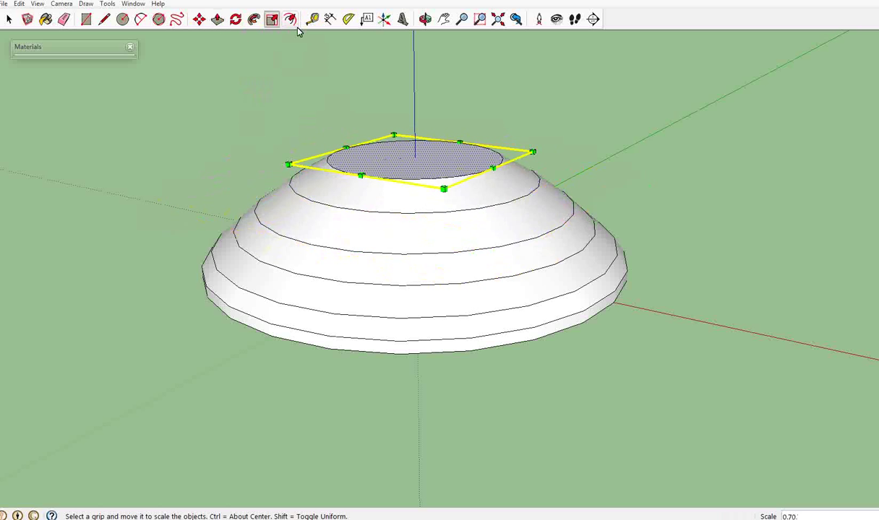
- Add a seventh layer about 1.08 m high and shrink its top face uniformly about the centre to continue the dome curve
{"action": "left_click", "coordinate": [218, 19]}
{"action": "left_click_drag", "start_coordinate": [366, 157], "coordinate": [377, 137]}
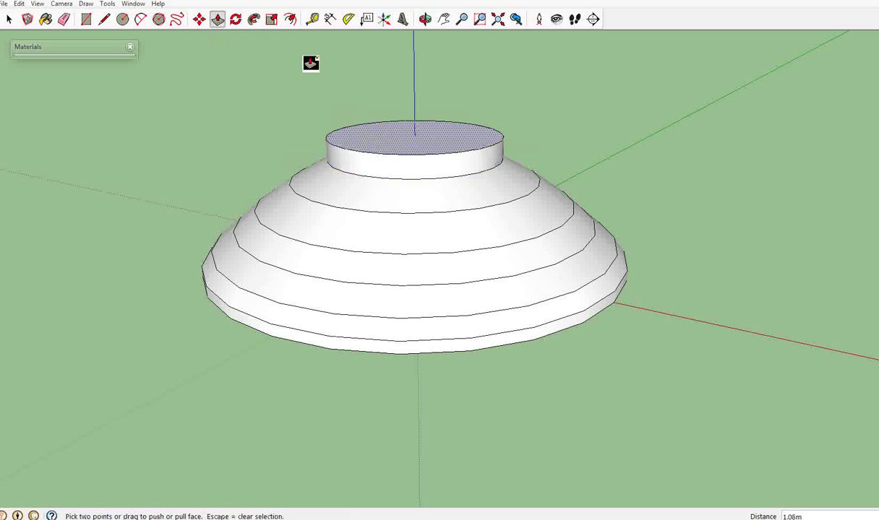
{"action": "left_click", "coordinate": [272, 19]}
{"action": "left_click_drag", "start_coordinate": [301, 132], "coordinate": [358, 134], "text": "ctrl"}
- Add an eighth layer about 0.66 m high and shrink its top face strongly about the centre
{"action": "scroll", "coordinate": [420, 113], "scroll_direction": "up", "scroll_amount": 5}
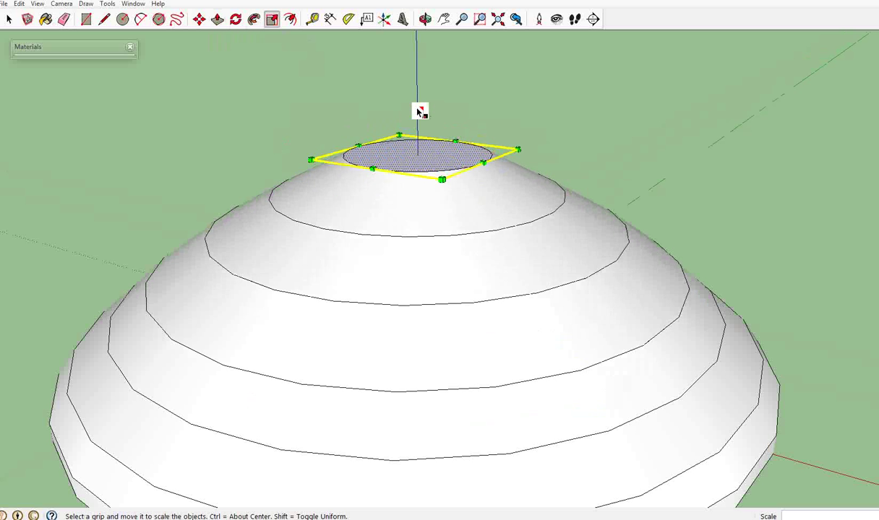
{"action": "left_click", "coordinate": [218, 20]}
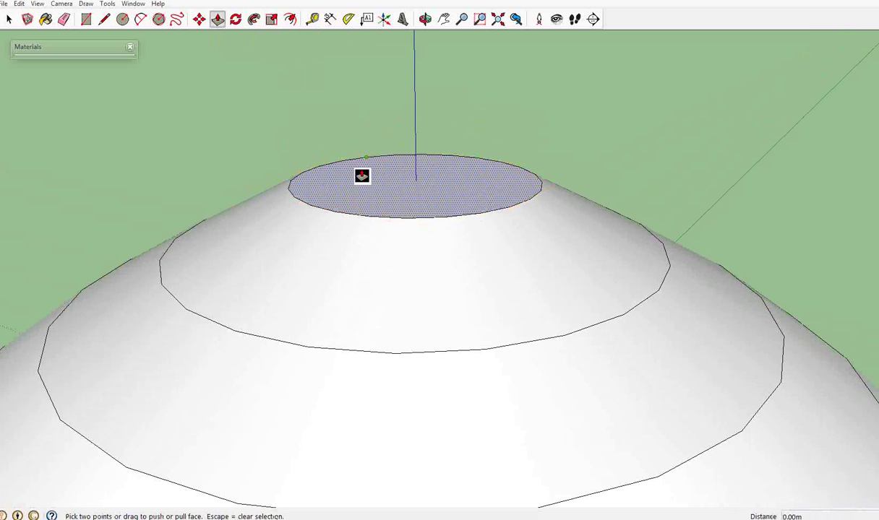
{"action": "left_click_drag", "start_coordinate": [370, 195], "coordinate": [381, 154]}
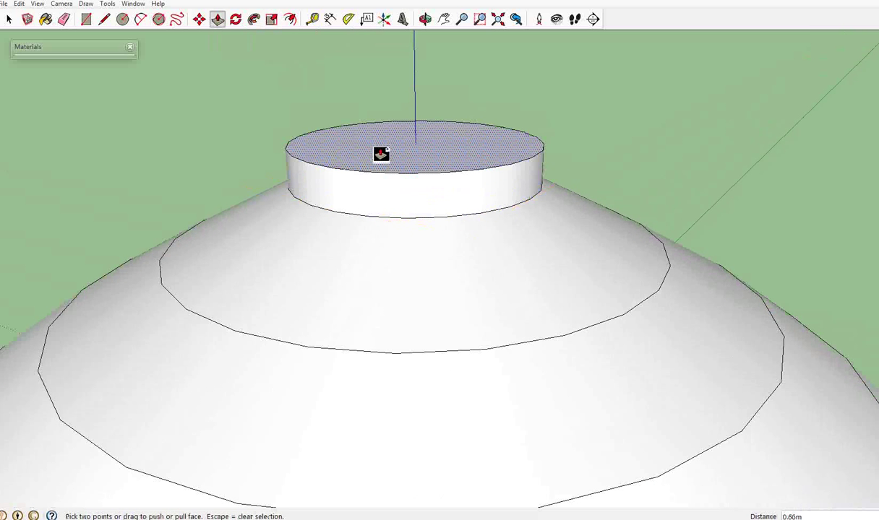
{"action": "left_click", "coordinate": [272, 20]}
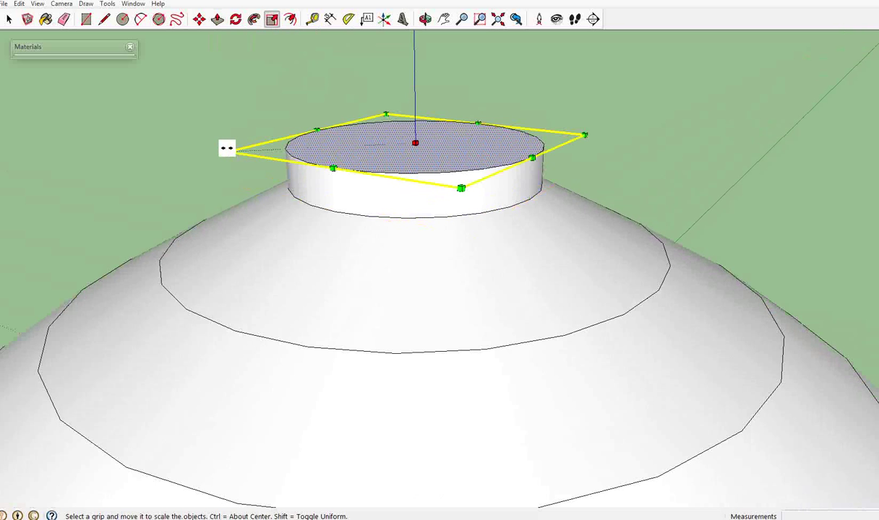
{"action": "left_click_drag", "start_coordinate": [226, 148], "coordinate": [359, 144], "text": "ctrl"}
- Pull up a ninth, thin layer from the small top face and shrink its upper face about the centre
{"action": "scroll", "coordinate": [433, 143], "scroll_direction": "up", "scroll_amount": 5}
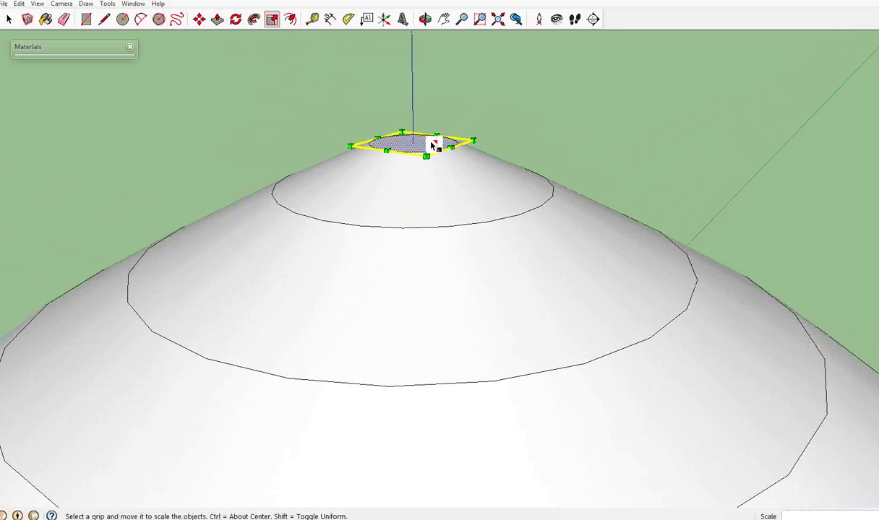
{"action": "left_click", "coordinate": [217, 20]}
{"action": "left_click_drag", "start_coordinate": [373, 202], "coordinate": [382, 164]}
{"action": "left_click", "coordinate": [272, 19]}
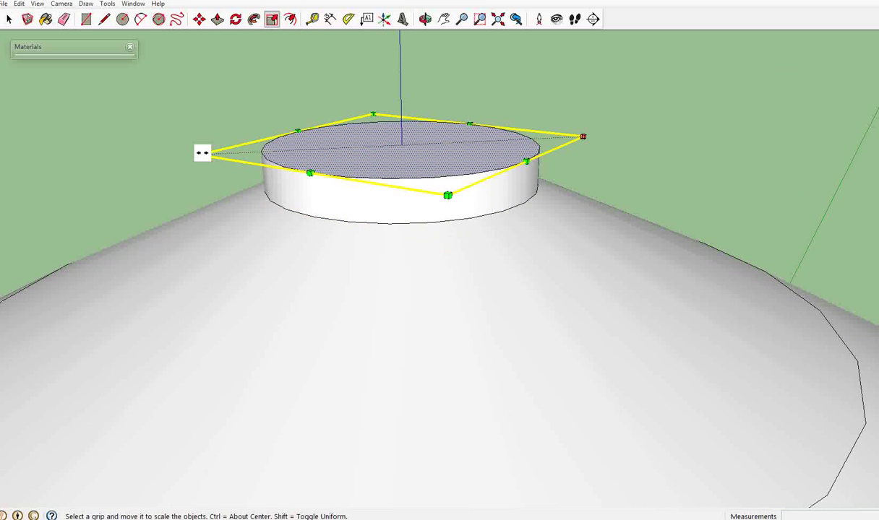
{"action": "left_click_drag", "start_coordinate": [205, 154], "coordinate": [381, 130], "text": "ctrl"}
- Pull up a tenth layer at the dome's peak and scale its top face about the centre to about 0.29
{"action": "scroll", "coordinate": [405, 133], "scroll_direction": "up", "scroll_amount": 6}
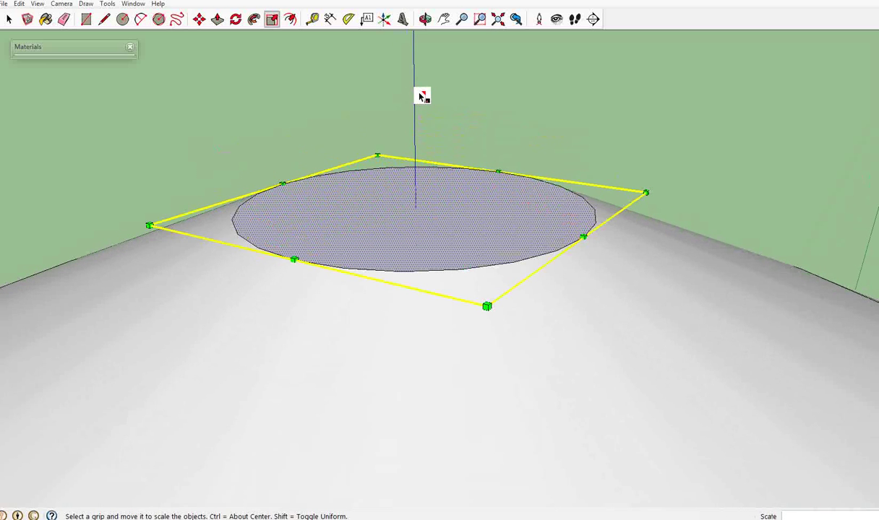
{"action": "left_click", "coordinate": [217, 20]}
{"action": "left_click", "coordinate": [407, 233]}
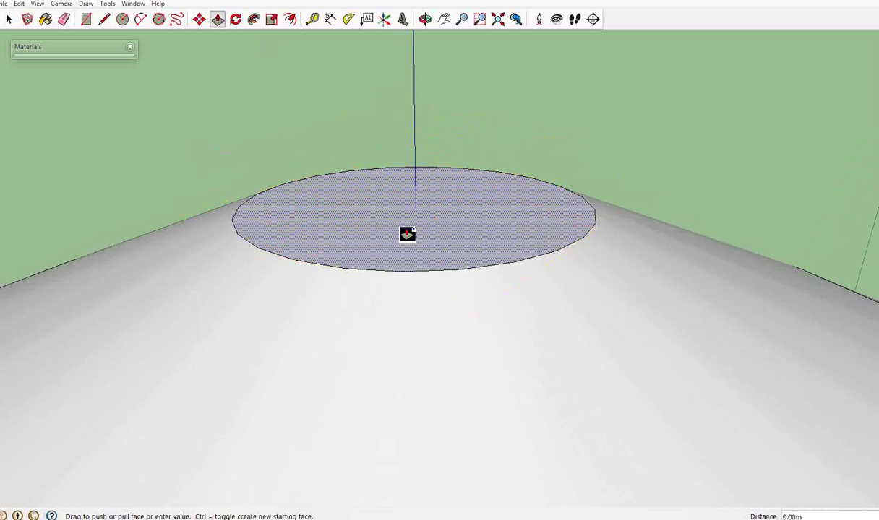
{"action": "left_click", "coordinate": [399, 166]}
{"action": "left_click", "coordinate": [270, 20]}
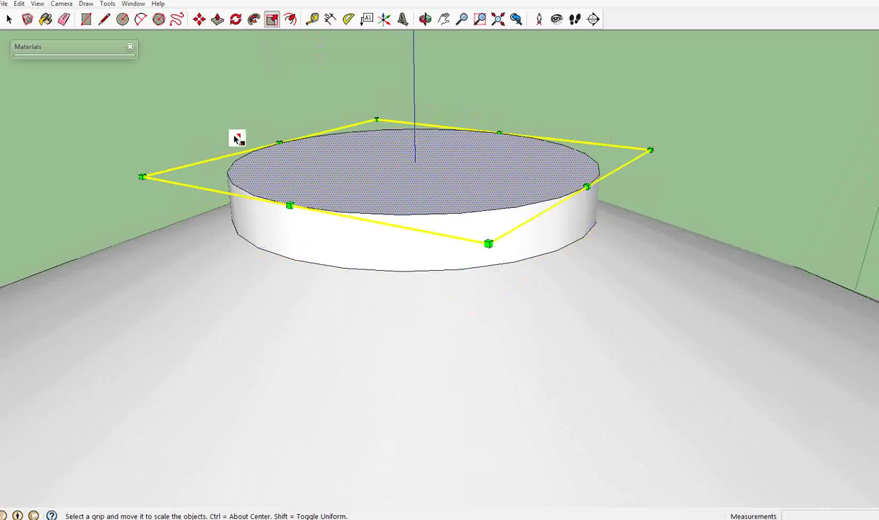
{"action": "left_click_drag", "start_coordinate": [146, 175], "coordinate": [340, 171], "text": "ctrl"}
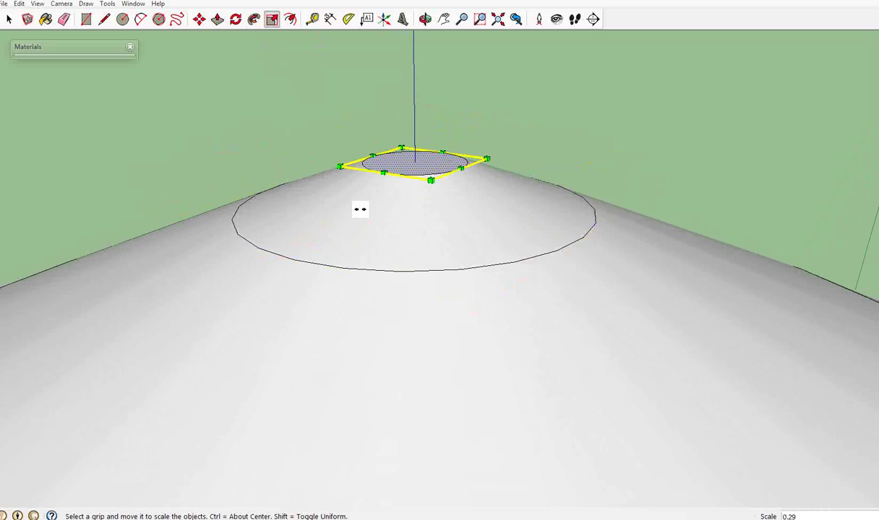
{"action": "scroll", "coordinate": [448, 66], "scroll_direction": "up", "scroll_amount": 3}
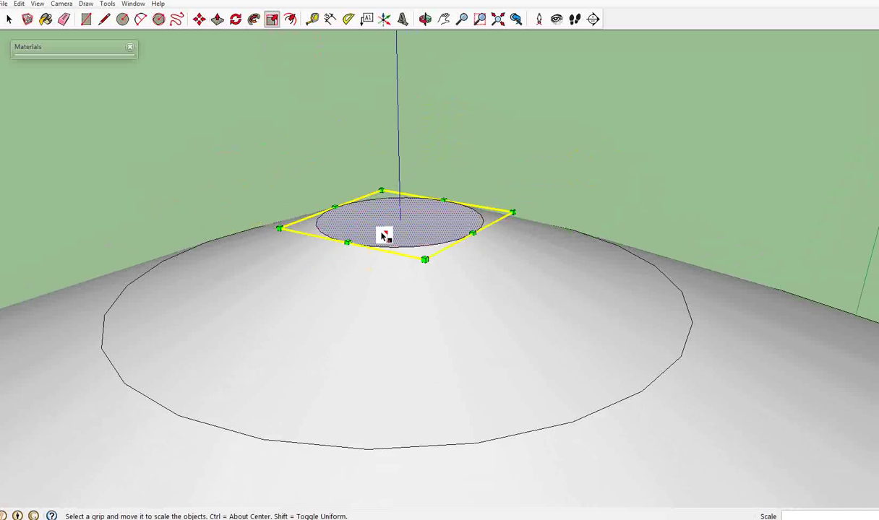
{"action": "left_click", "coordinate": [219, 21]}
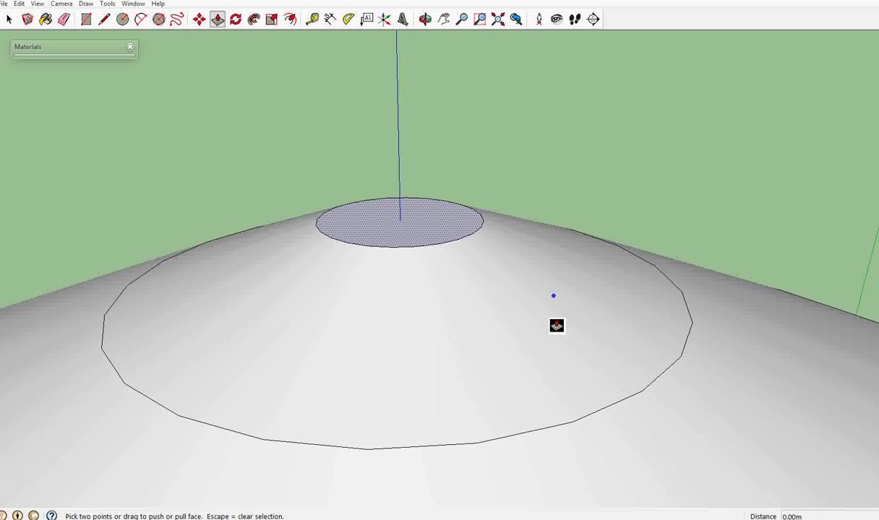
{"action": "left_click", "coordinate": [374, 232]}
{"action": "key", "text": "Escape"}
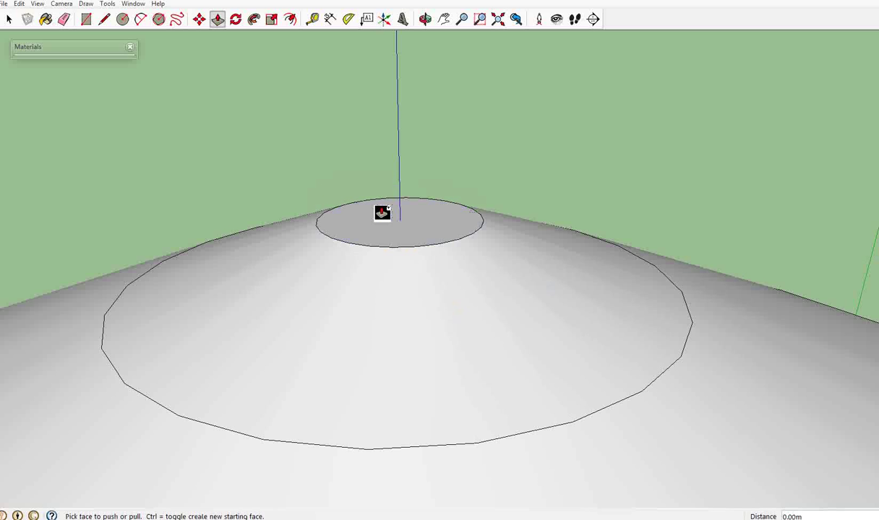
- Pull the small face at the dome's peak up about 0.03 m to start an eleventh layer
{"action": "left_click", "coordinate": [383, 230]}
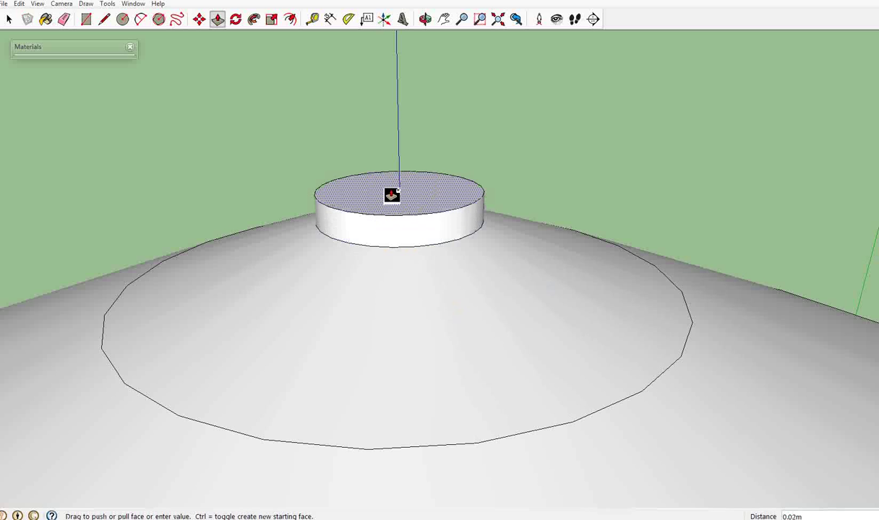
{"action": "left_click", "coordinate": [391, 189]}
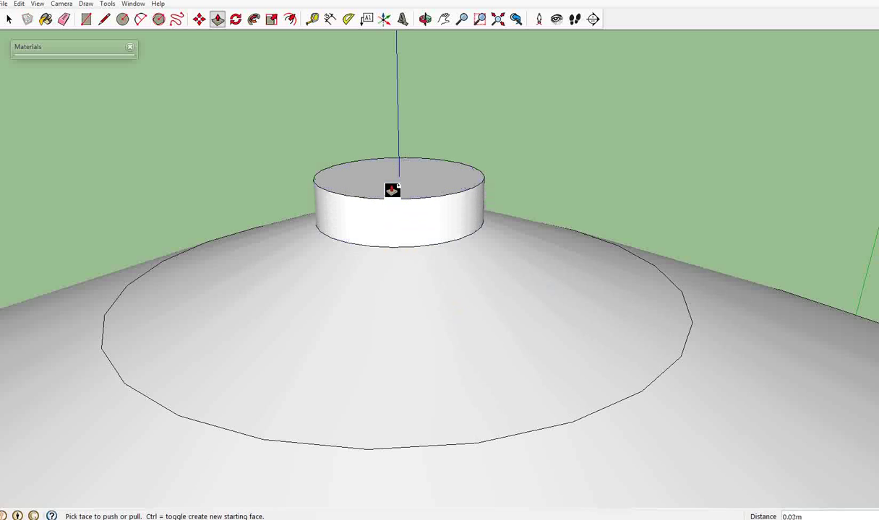
{"action": "left_click", "coordinate": [271, 20]}
{"action": "left_click", "coordinate": [332, 182]}
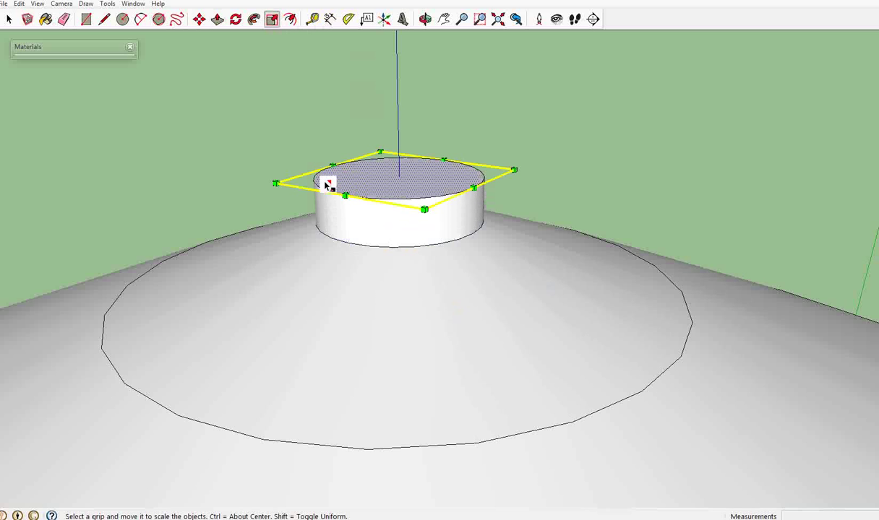
{"action": "left_click", "coordinate": [272, 179]}
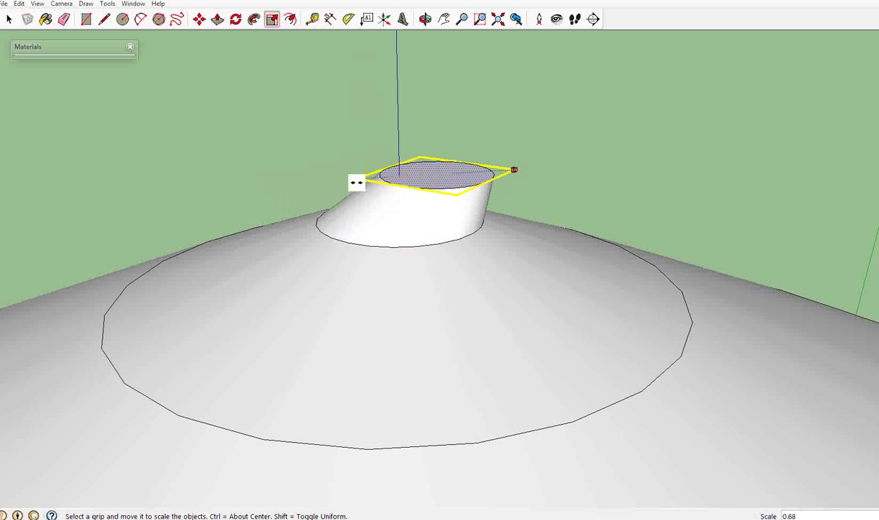
{"action": "left_click", "coordinate": [357, 184]}
- Lower the eleventh layer's top face by about 0.02 m and scale it about its centre to about 0.14
{"action": "left_click", "coordinate": [218, 18]}
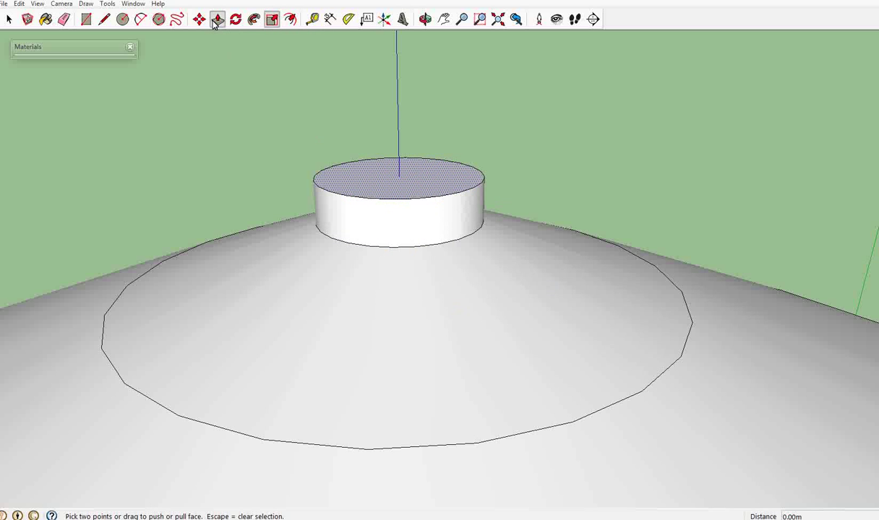
{"action": "left_click", "coordinate": [371, 168]}
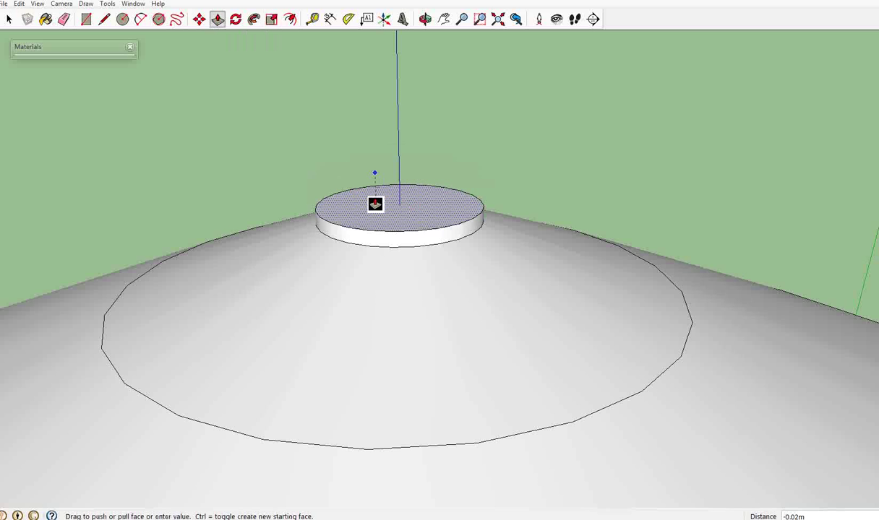
{"action": "left_click", "coordinate": [371, 201]}
{"action": "left_click", "coordinate": [271, 19]}
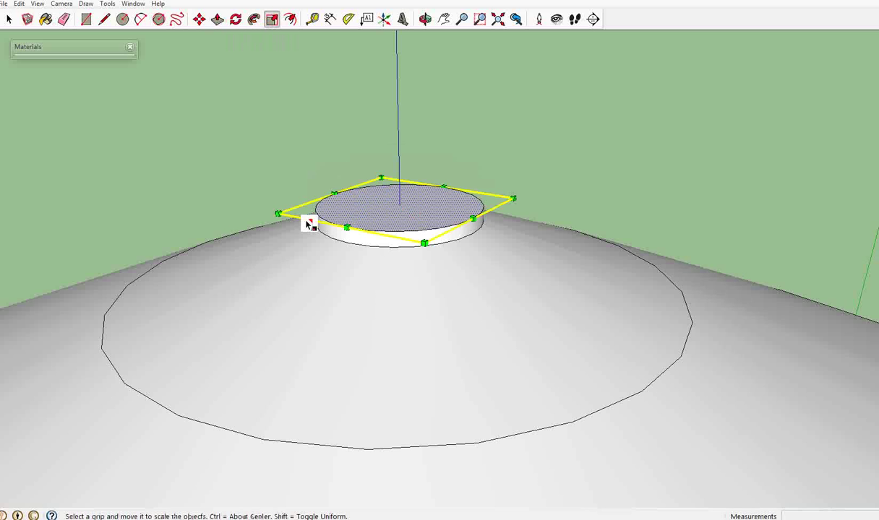
{"action": "left_click", "coordinate": [278, 212]}
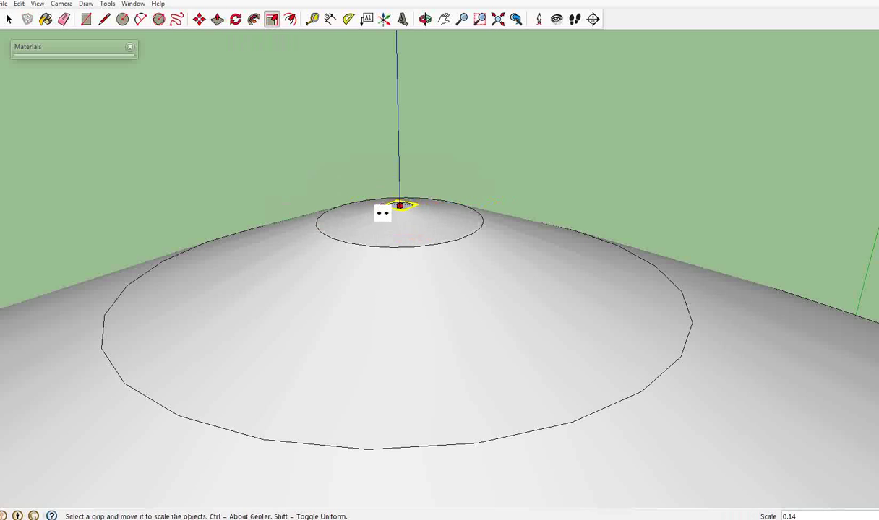
{"action": "left_click", "coordinate": [11, 21]}
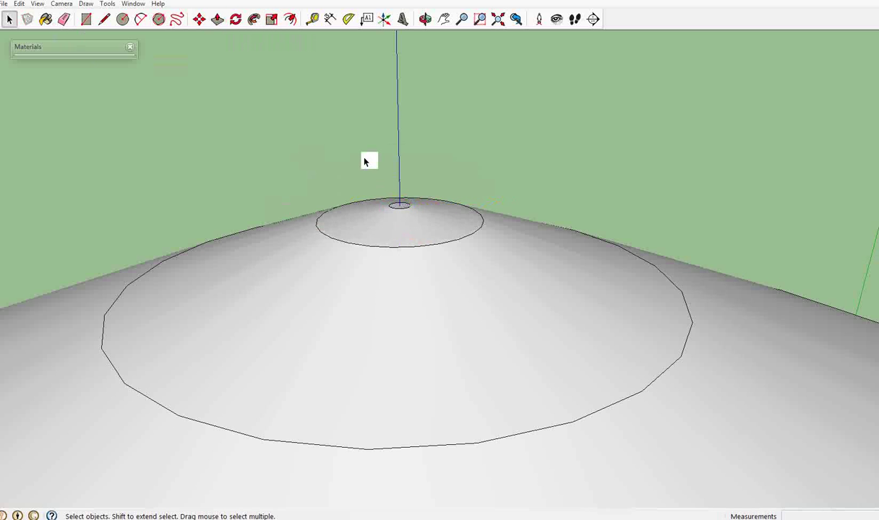
- Scale the dome's flat underside face slightly larger about its centre so the base flares outward
{"action": "scroll", "coordinate": [408, 116], "scroll_direction": "up", "scroll_amount": 3}
{"action": "scroll", "coordinate": [409, 123], "scroll_direction": "down", "scroll_amount": 5}
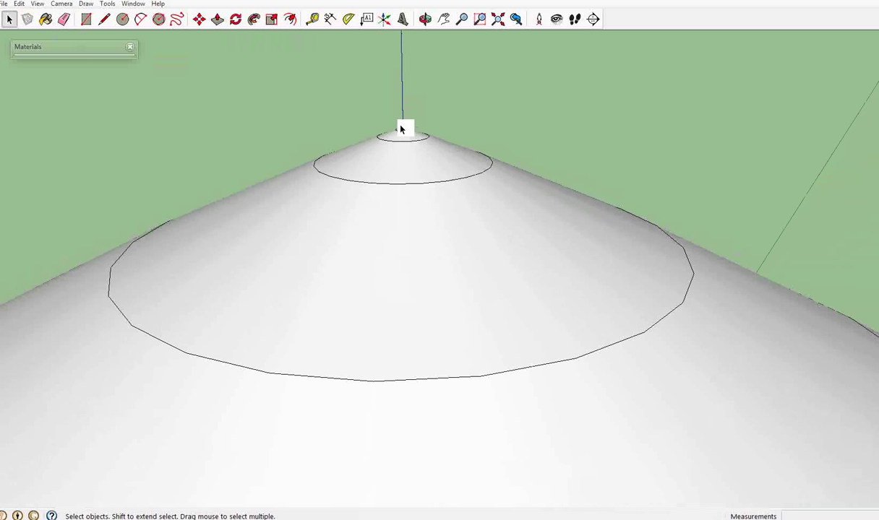
{"action": "scroll", "coordinate": [402, 128], "scroll_direction": "down", "scroll_amount": 2}
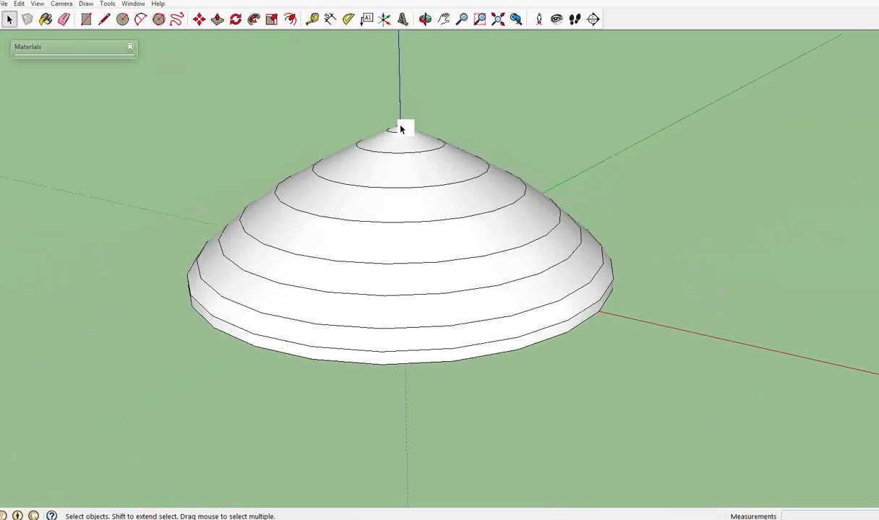
{"action": "left_click", "coordinate": [425, 19]}
{"action": "left_click_drag", "start_coordinate": [447, 201], "coordinate": [391, 105]}
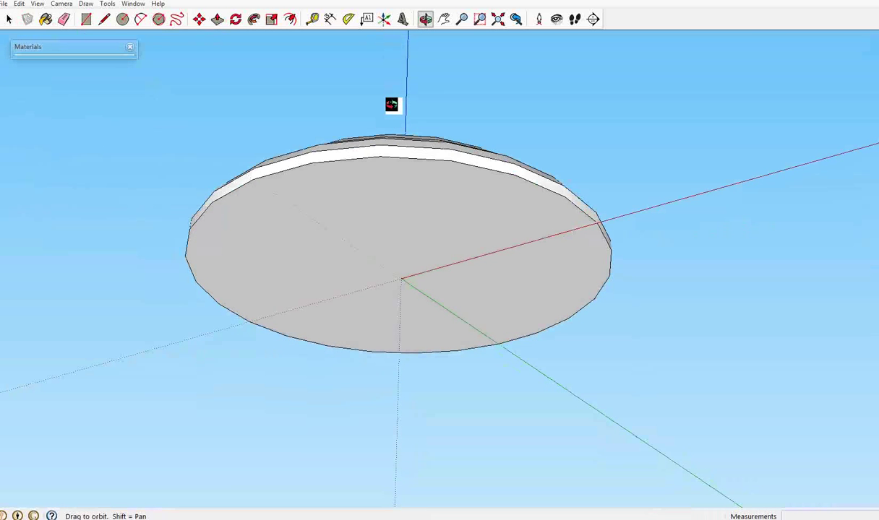
{"action": "left_click_drag", "start_coordinate": [347, 142], "coordinate": [340, 177]}
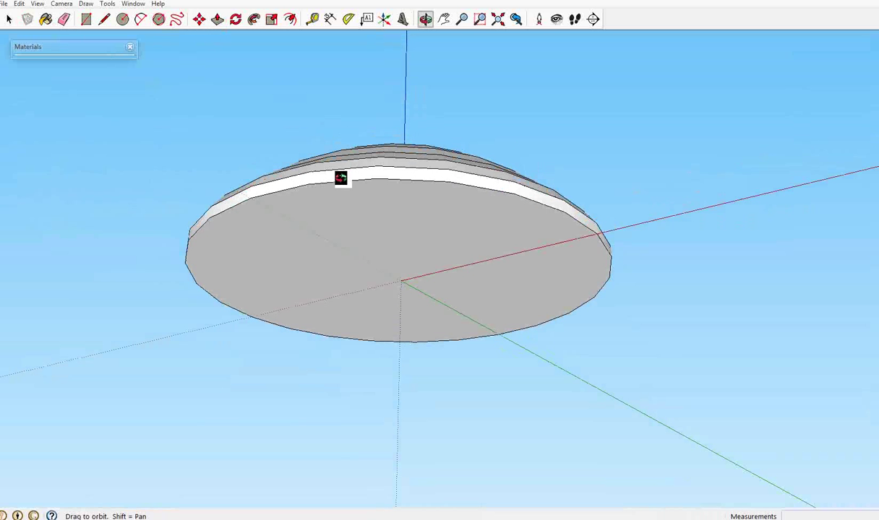
{"action": "left_click", "coordinate": [272, 20]}
{"action": "left_click", "coordinate": [370, 211]}
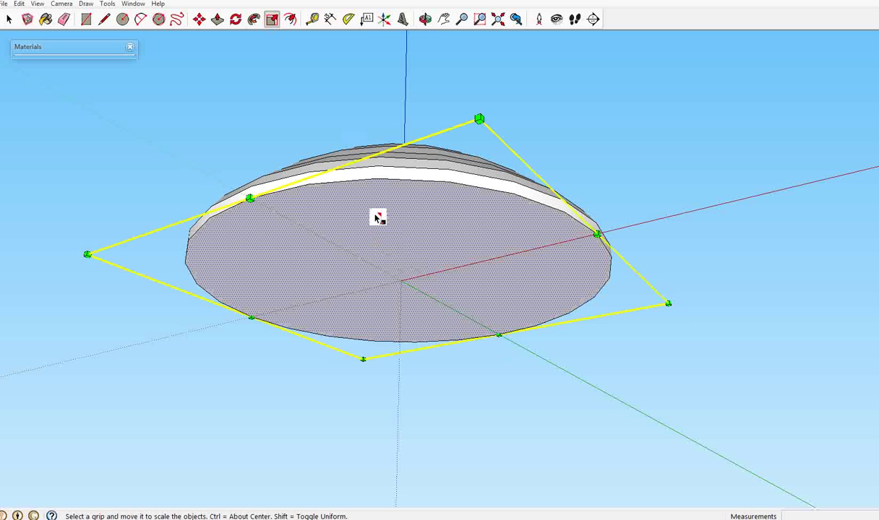
{"action": "left_click_drag", "start_coordinate": [475, 116], "coordinate": [479, 108], "text": "ctrl"}
- Delete the flat face closing the underside of the dome
{"action": "left_click", "coordinate": [424, 19]}
{"action": "left_click_drag", "start_coordinate": [412, 81], "coordinate": [544, 205]}
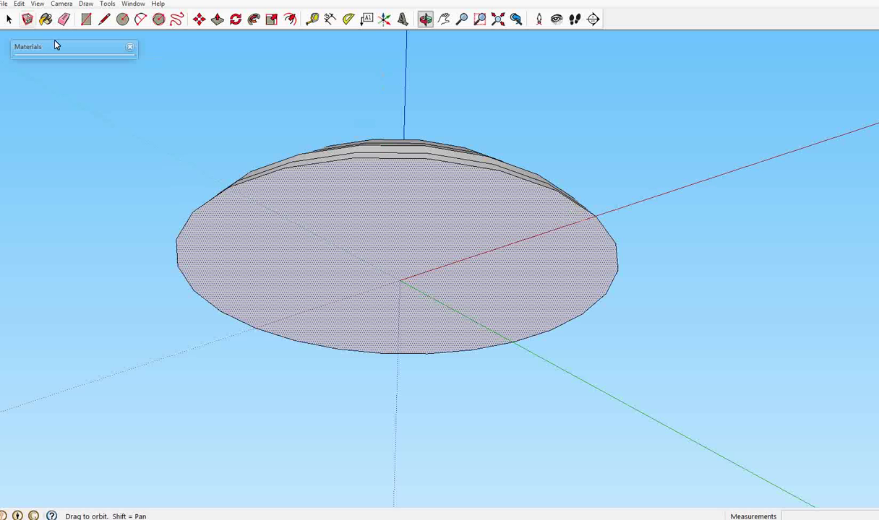
{"action": "left_click", "coordinate": [11, 20]}
{"action": "left_click", "coordinate": [300, 101]}
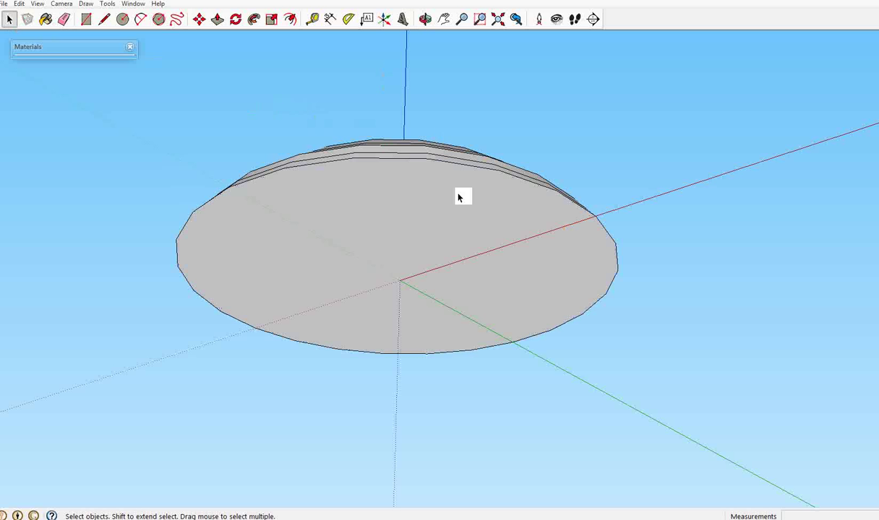
{"action": "left_click", "coordinate": [404, 219]}
{"action": "key", "text": "Delete"}
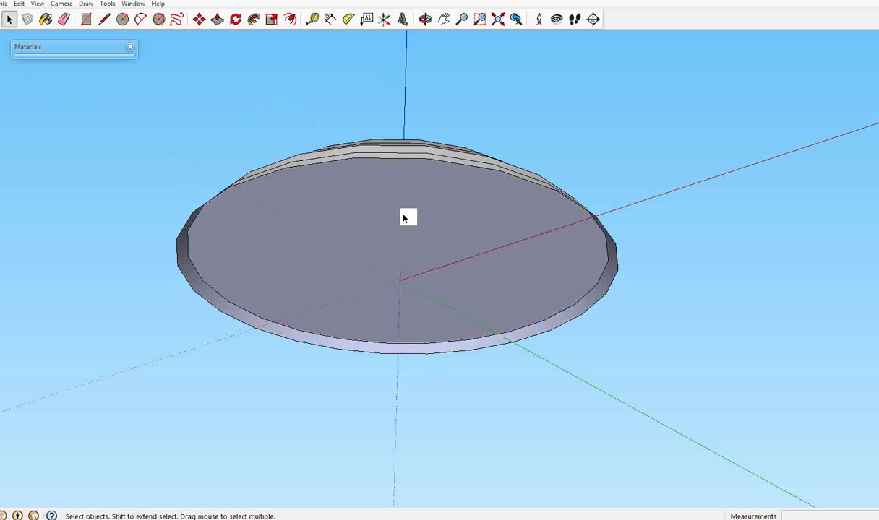
- Delete the horizontal faces between the layers inside the dome one by one, working up towards the peak
{"action": "left_click", "coordinate": [404, 218]}
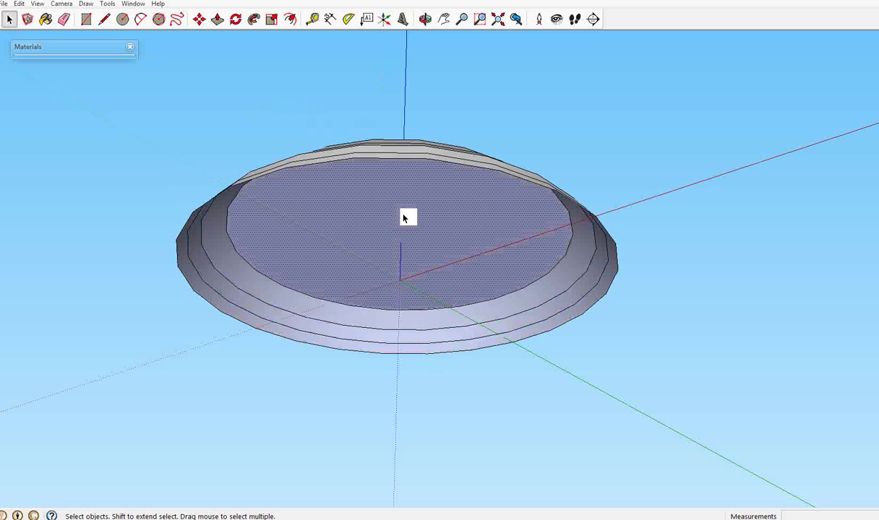
{"action": "key", "text": "Delete"}
{"action": "left_click", "coordinate": [408, 217]}
{"action": "key", "text": "Delete"}
{"action": "left_click", "coordinate": [418, 208]}
{"action": "key", "text": "Delete"}
{"action": "left_click", "coordinate": [421, 199]}
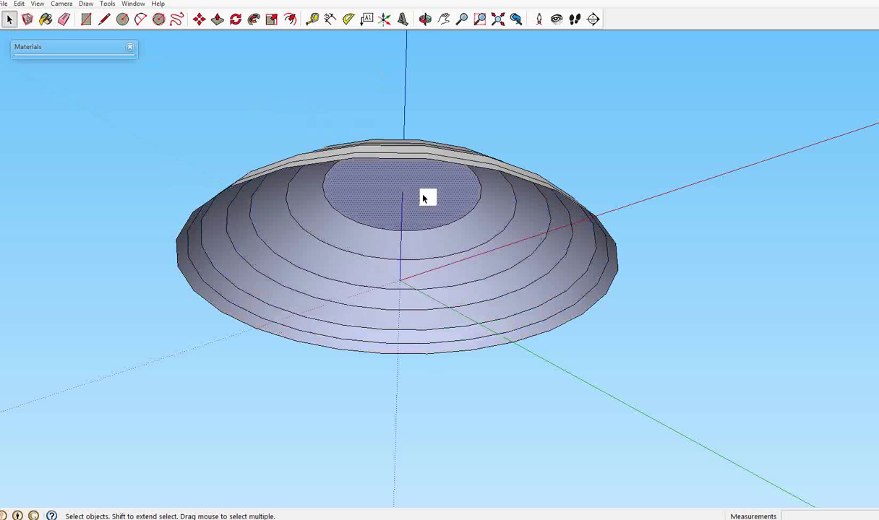
{"action": "key", "text": "Delete"}
{"action": "left_click", "coordinate": [418, 185]}
{"action": "key", "text": "Delete"}
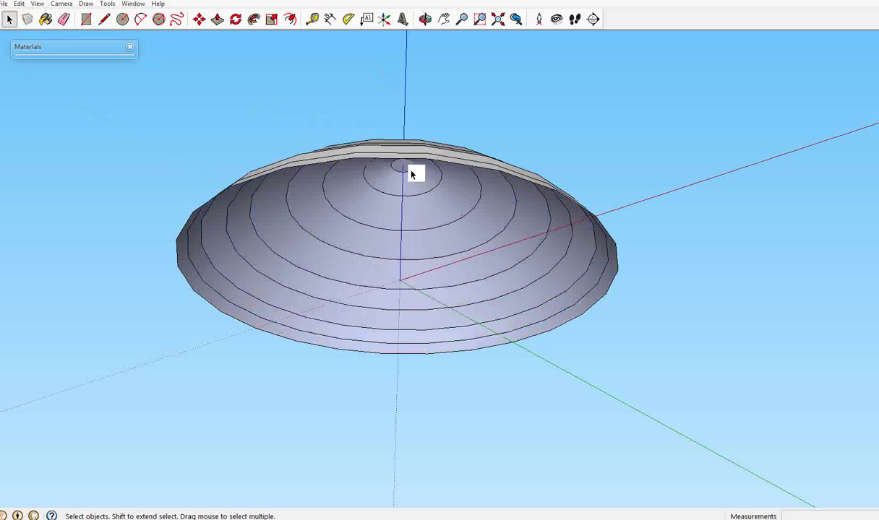
- Examine the dome's inner peak up close, and check its outer shape from the side and from above
{"action": "scroll", "coordinate": [405, 167], "scroll_direction": "up", "scroll_amount": 5}
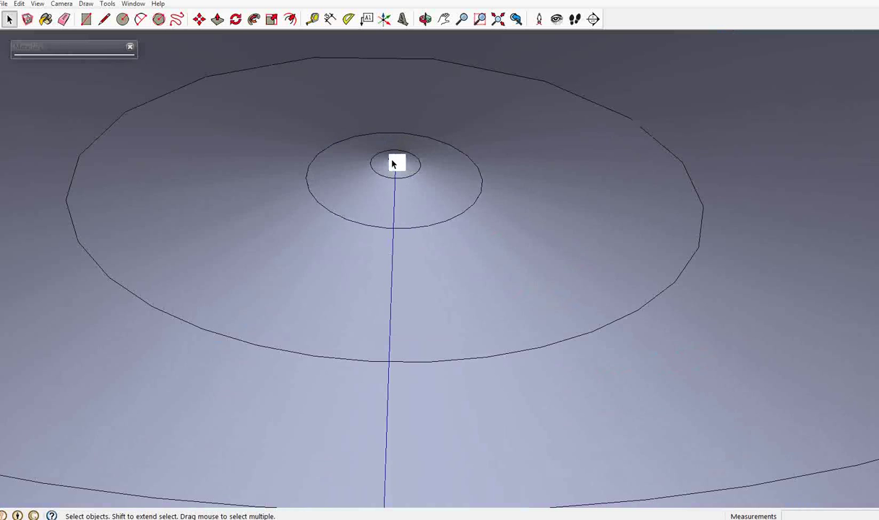
{"action": "scroll", "coordinate": [392, 163], "scroll_direction": "up", "scroll_amount": 2}
{"action": "scroll", "coordinate": [390, 164], "scroll_direction": "down", "scroll_amount": 4}
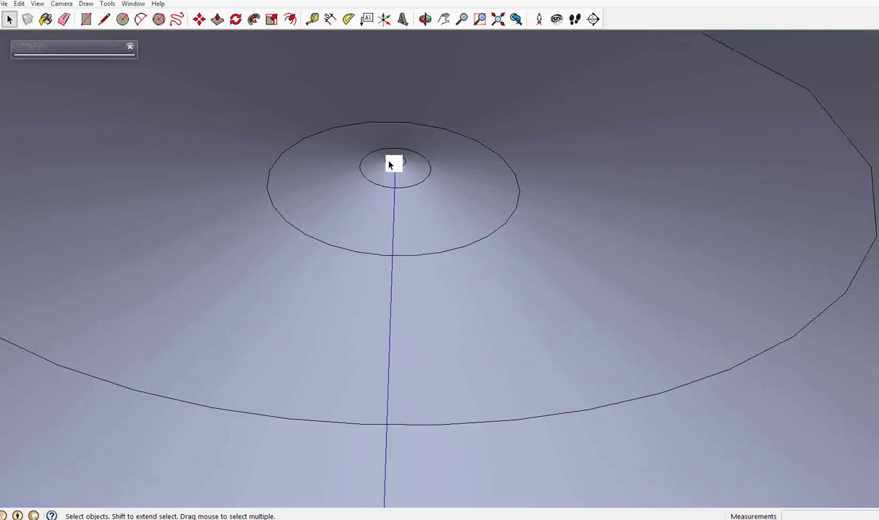
{"action": "scroll", "coordinate": [382, 177], "scroll_direction": "down", "scroll_amount": 5}
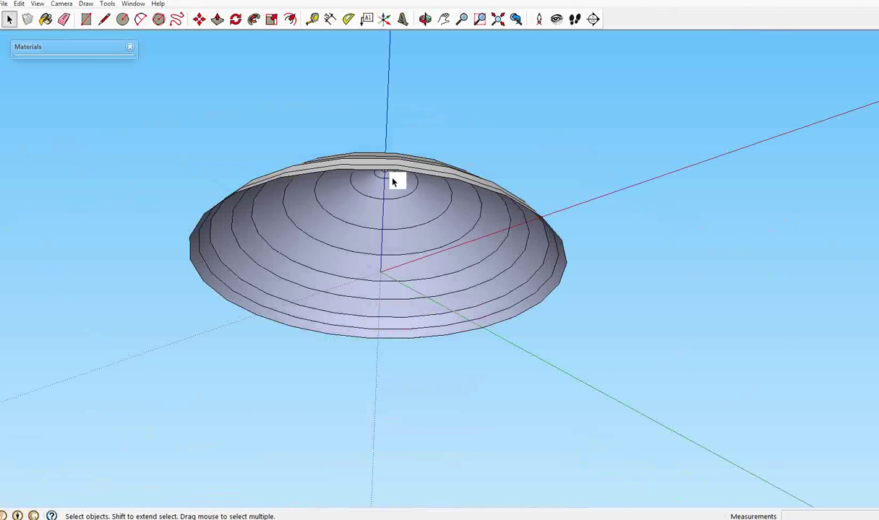
{"action": "left_click", "coordinate": [424, 19]}
{"action": "left_click_drag", "start_coordinate": [424, 158], "coordinate": [316, 233]}
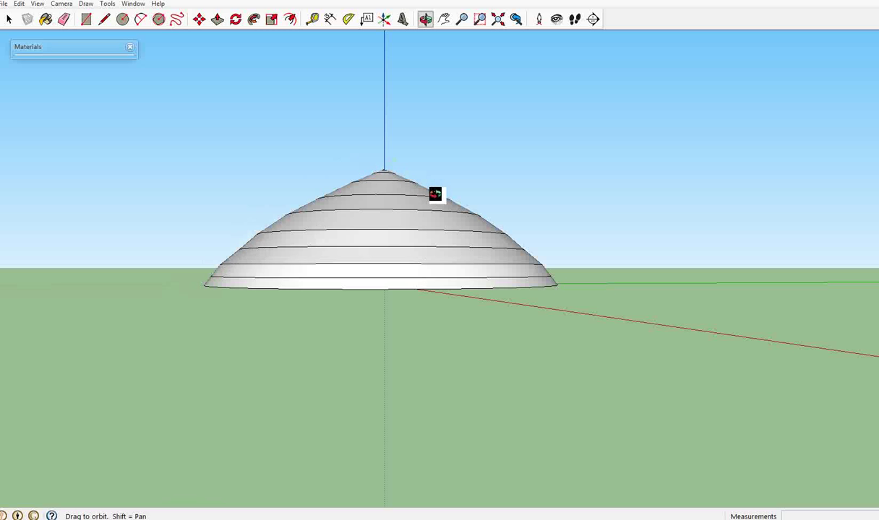
{"action": "left_click_drag", "start_coordinate": [431, 168], "coordinate": [214, 369]}
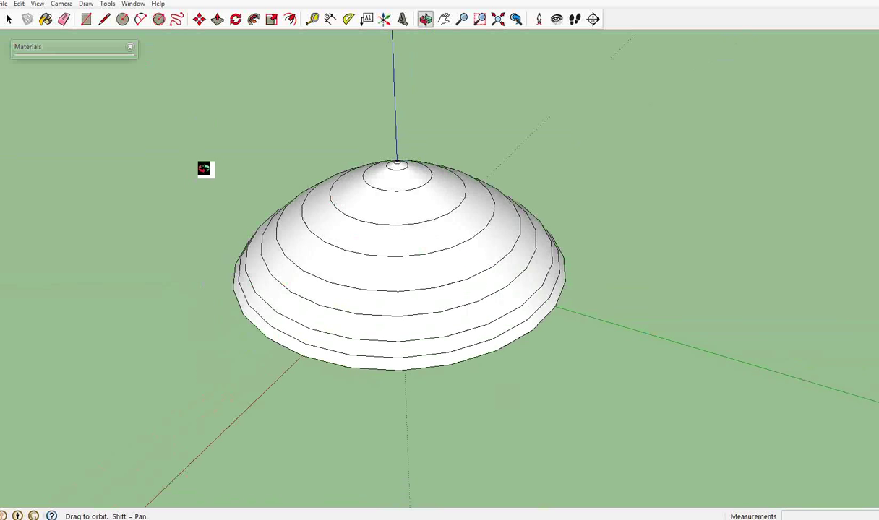
{"action": "left_click_drag", "start_coordinate": [372, 300], "coordinate": [245, 318]}
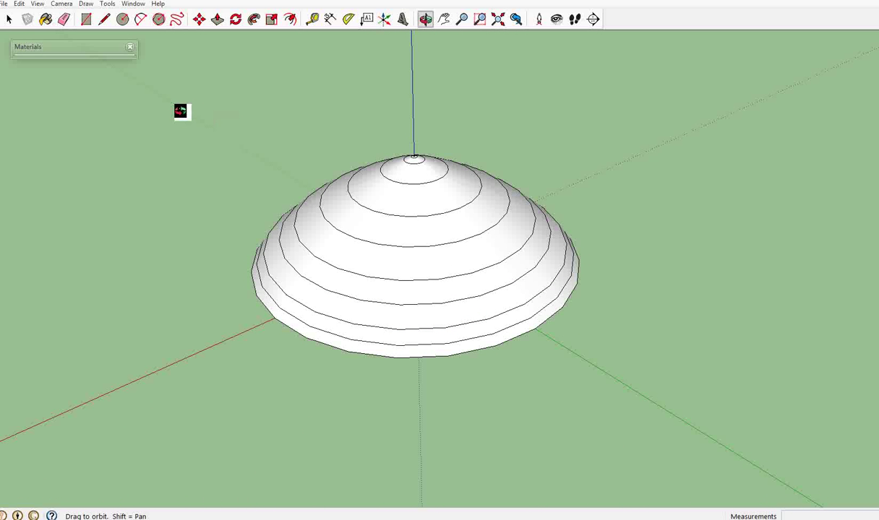